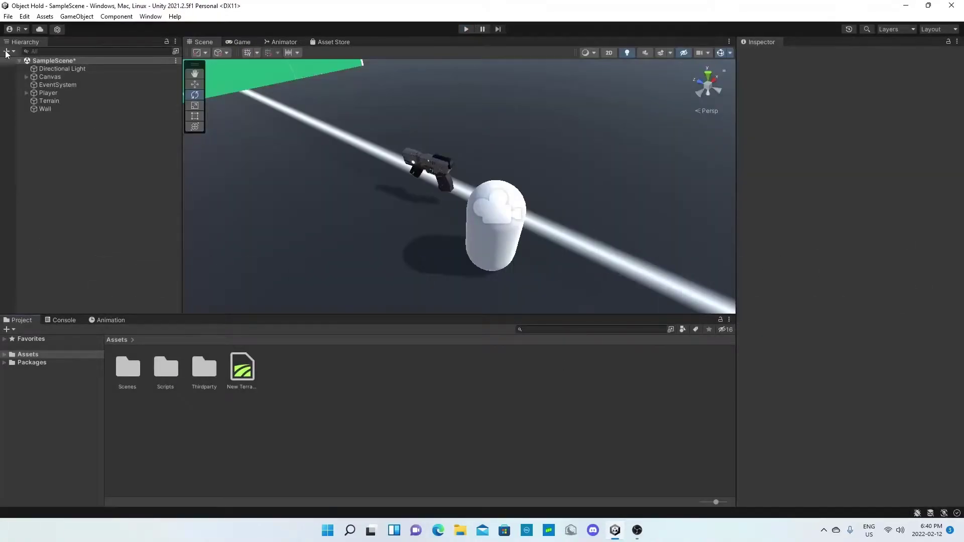
Step: Add a new cylinder to the scene and rotate it 90° on X
click(8, 51)
mouse_move(32, 85)
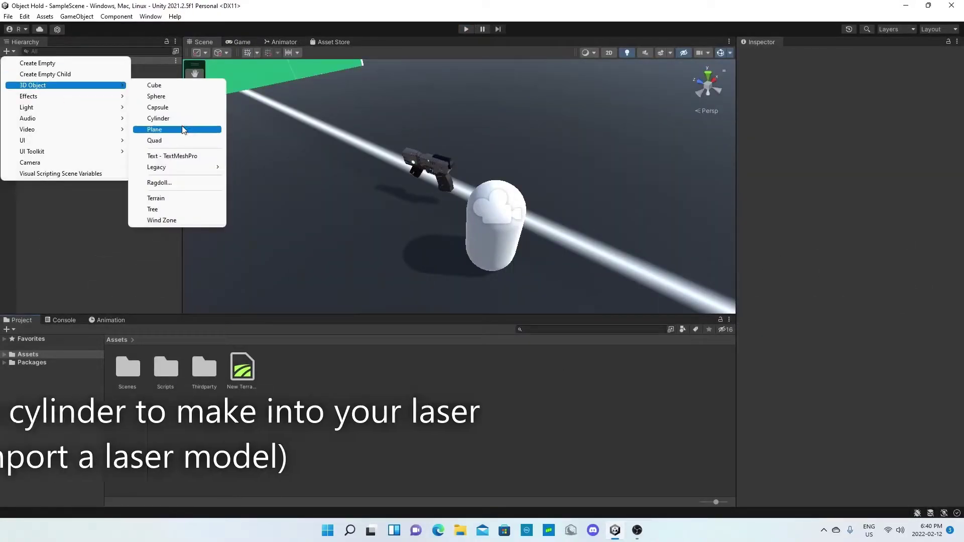
click(182, 120)
text(90)
key(Return)
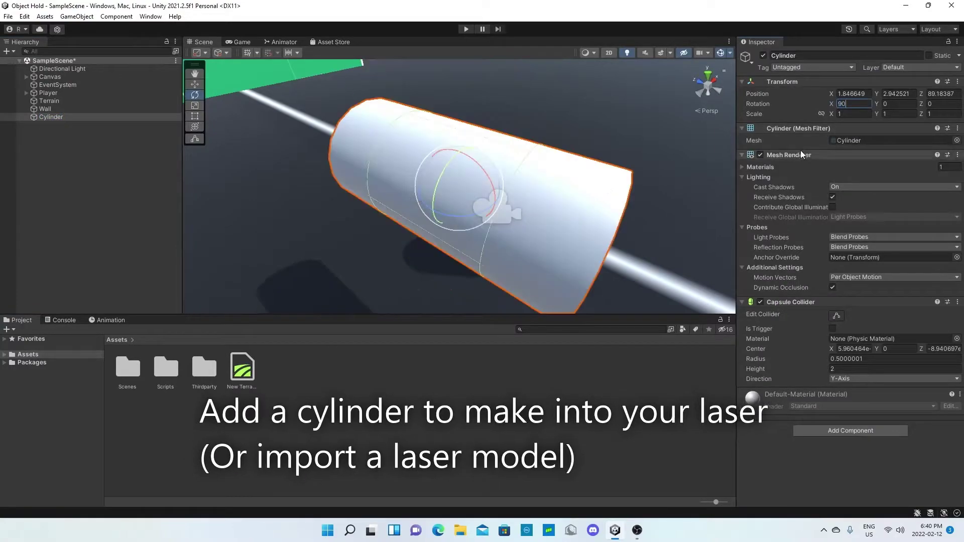
Step: Scale the cylinder into a thin rod of 0.04 × 10 × 0.04
mouse_move(216, 115)
alt+mouse_down()
mouse_move(459, 182)
mouse_move(305, 153)
alt+mouse_up()
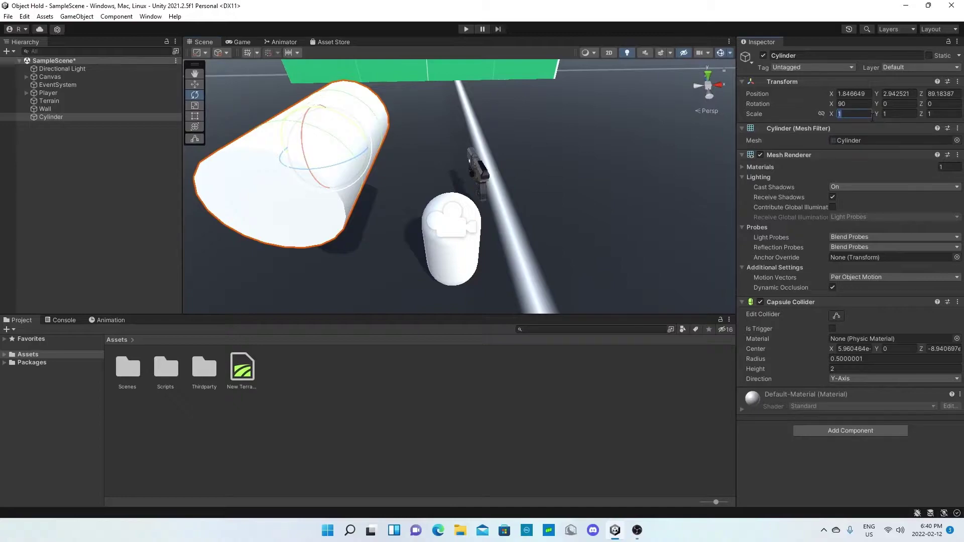
text(0.04)
click(945, 114)
text(0.04)
key(Return)
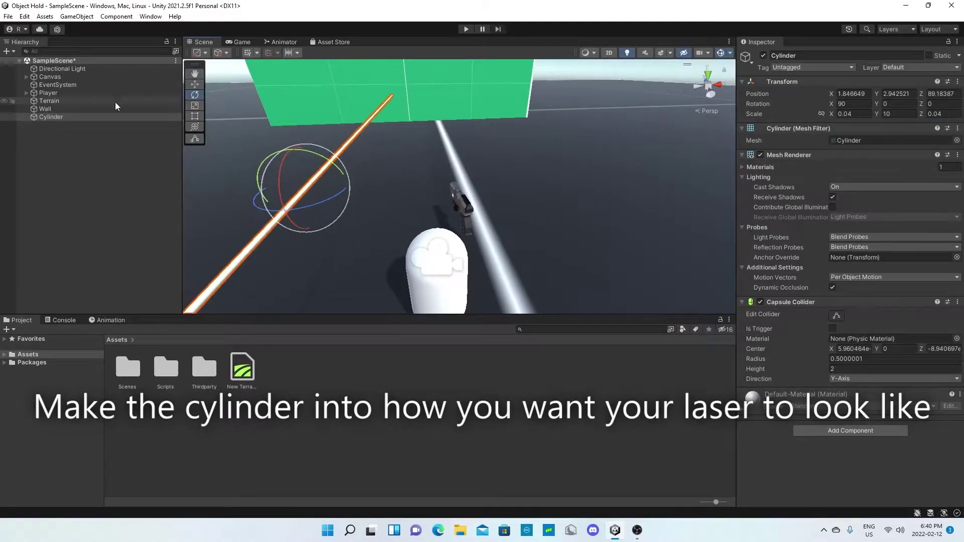
Step: Rename the cylinder to Laser
right_click(90, 120)
click(131, 171)
text(Laser)
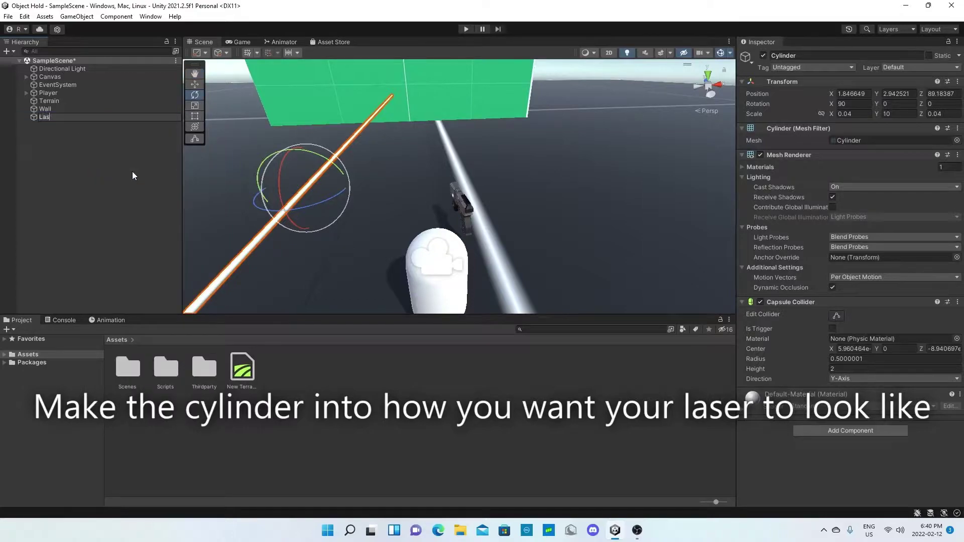
click(131, 171)
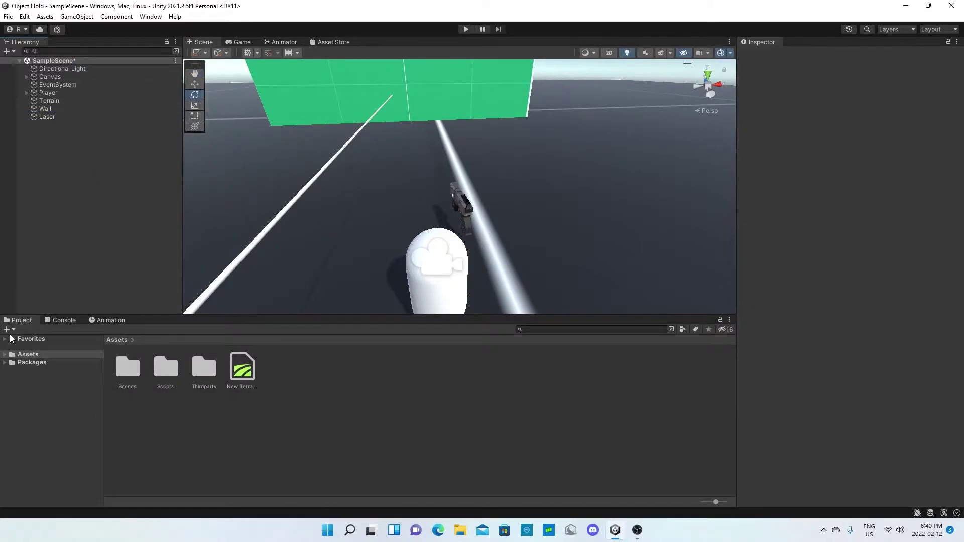
Step: Create a material named Red with a red Albedo and apply it to the Laser rod
click(6, 329)
click(30, 273)
text(Red)
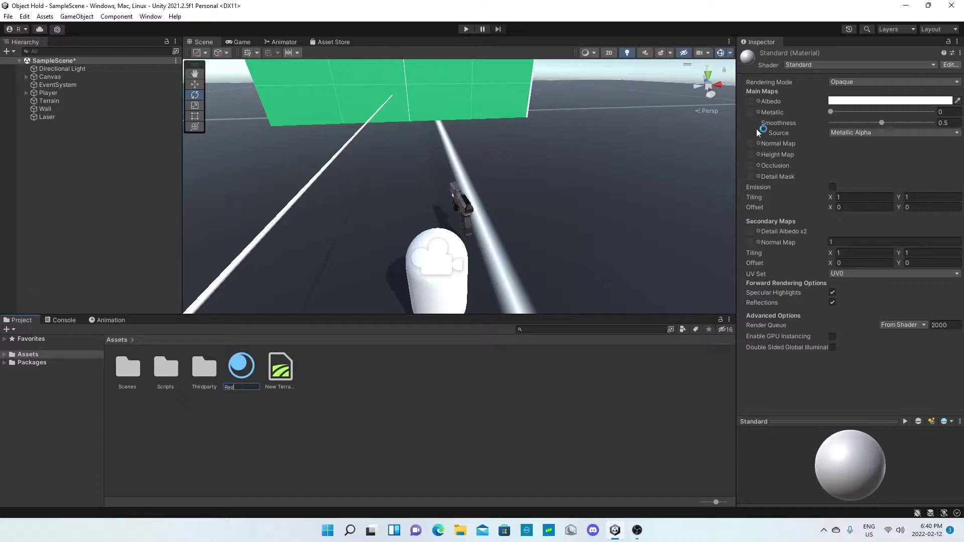
click(848, 100)
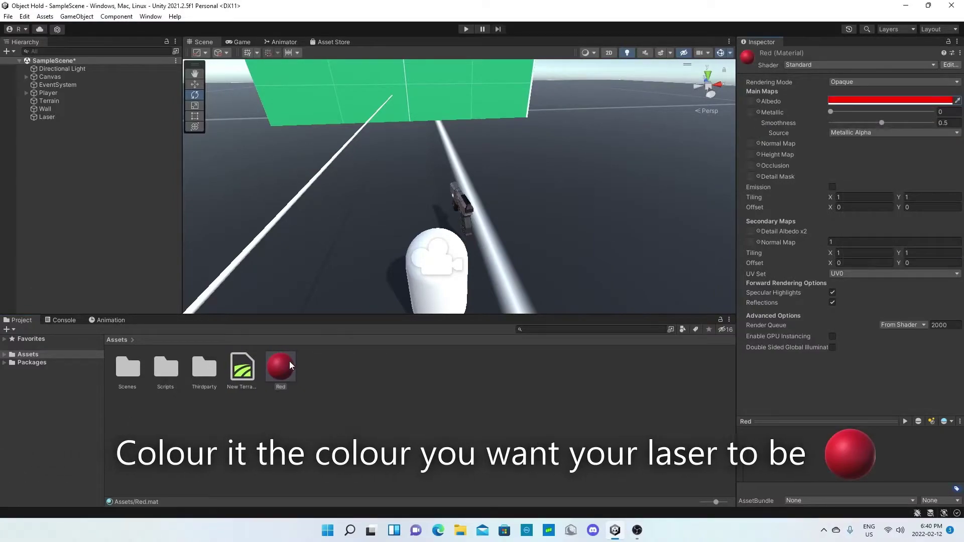
click(307, 187)
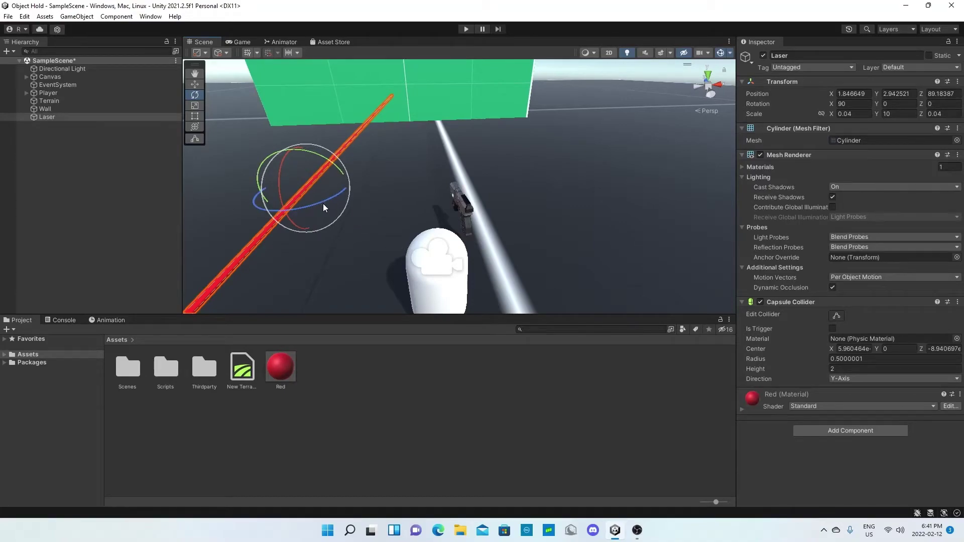
Step: Tilt the Laser, lower it onto the handgun and slide it forward along the barrel
right_drag(324, 204, 361, 208)
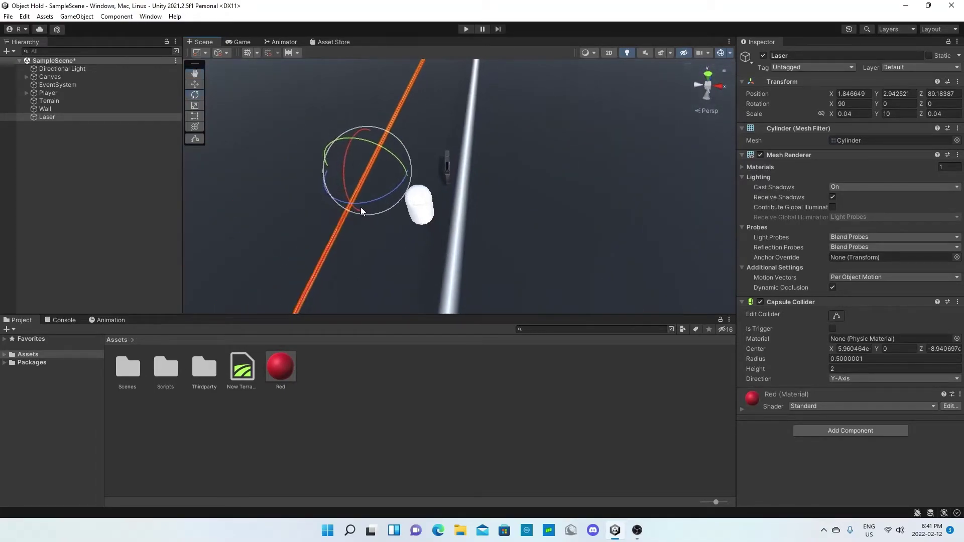
drag(388, 199, 481, 174)
click(195, 83)
mouse_move(510, 187)
right_down()
mouse_move(517, 207)
mouse_move(428, 222)
right_up()
drag(427, 223, 464, 250)
click(194, 95)
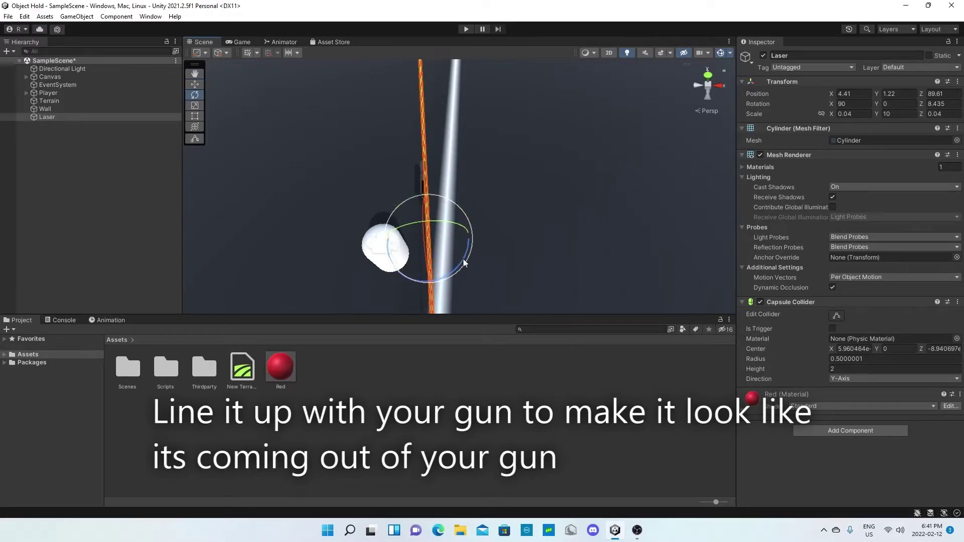
mouse_move(459, 229)
mouse_down()
mouse_move(424, 11)
mouse_move(430, 31)
mouse_up()
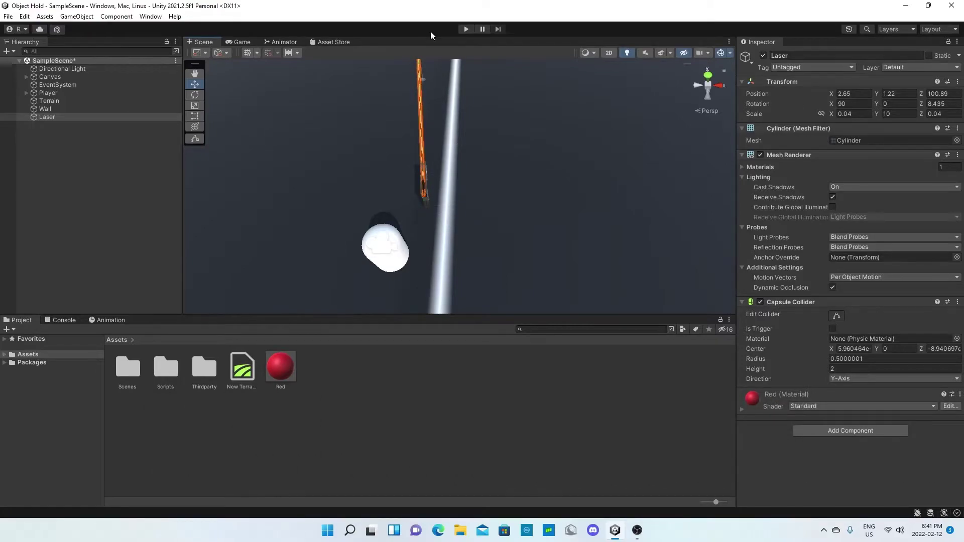
alt+drag(452, 100, 872, 129)
Step: Fine-tune the Laser to position 2.6, 1.11, 101.23 with 8.435° Z rotation along the barrel
click(584, 205)
alt+drag(584, 205, 505, 177)
click(410, 191)
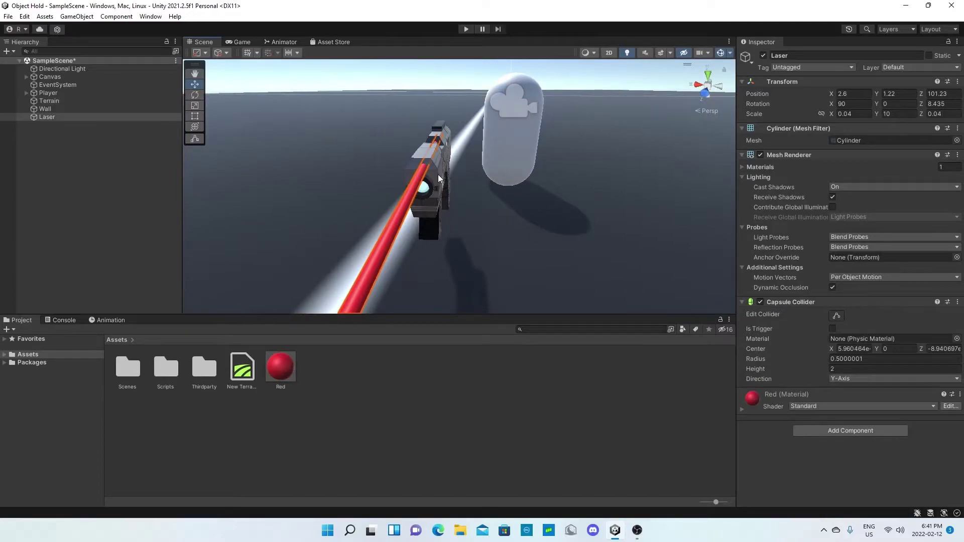
alt+drag(438, 174, 328, 193)
click(127, 367)
mouse_move(452, 201)
alt+mouse_down()
mouse_move(554, 212)
mouse_move(442, 187)
mouse_move(378, 213)
alt+mouse_up()
click(441, 180)
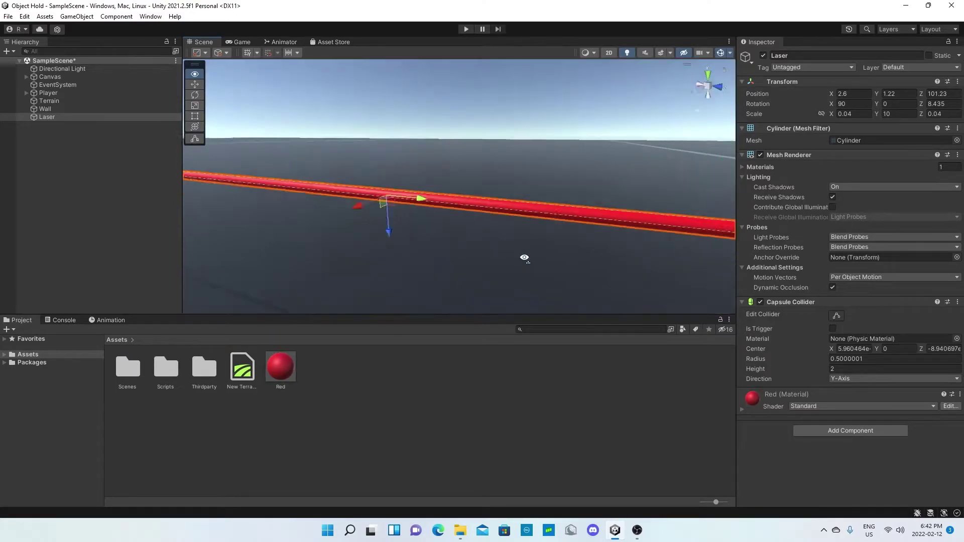
mouse_move(379, 212)
alt+mouse_down()
mouse_move(382, 242)
mouse_move(382, 219)
mouse_move(514, 238)
mouse_move(446, 200)
mouse_move(466, 221)
mouse_move(570, 231)
mouse_move(570, 244)
mouse_move(939, 214)
mouse_move(334, 198)
mouse_move(348, 210)
mouse_move(814, 259)
mouse_move(416, 196)
alt+mouse_up()
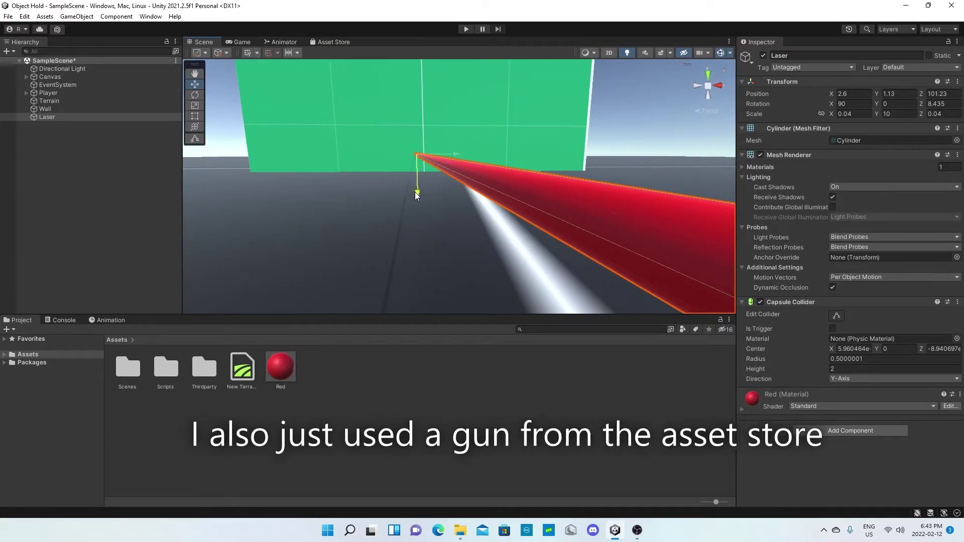
mouse_move(416, 196)
alt+mouse_down()
mouse_move(952, 216)
mouse_move(454, 197)
mouse_move(632, 149)
mouse_move(491, 241)
alt+mouse_up()
click(632, 149)
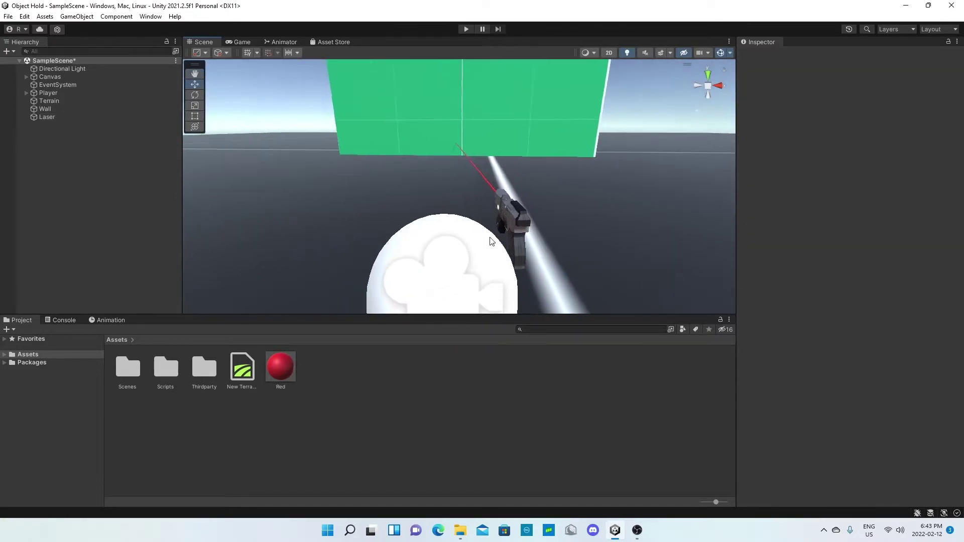
Step: Parent the Laser under SciFiHandGun in the Hierarchy and create a new C# script asset
drag(53, 125, 54, 125)
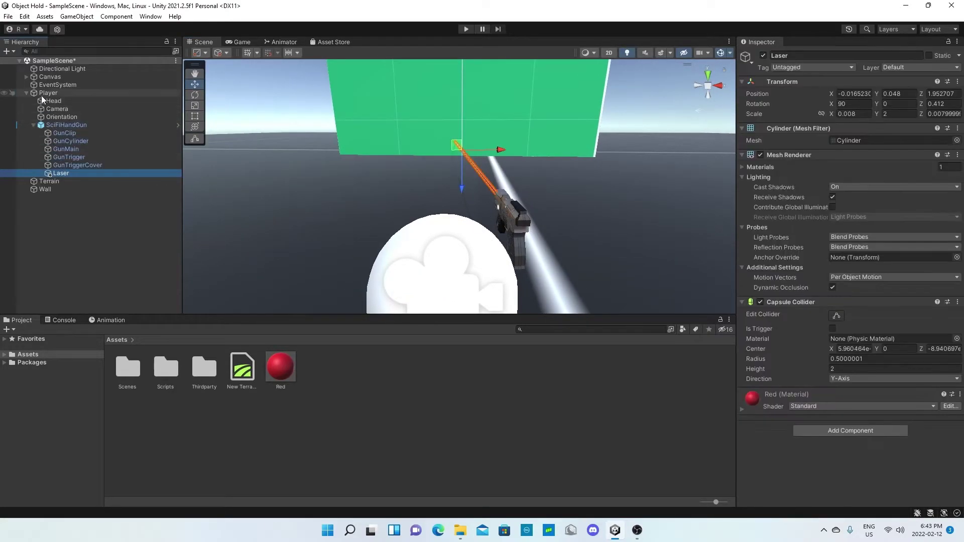
click(261, 234)
alt+drag(262, 235, 430, 414)
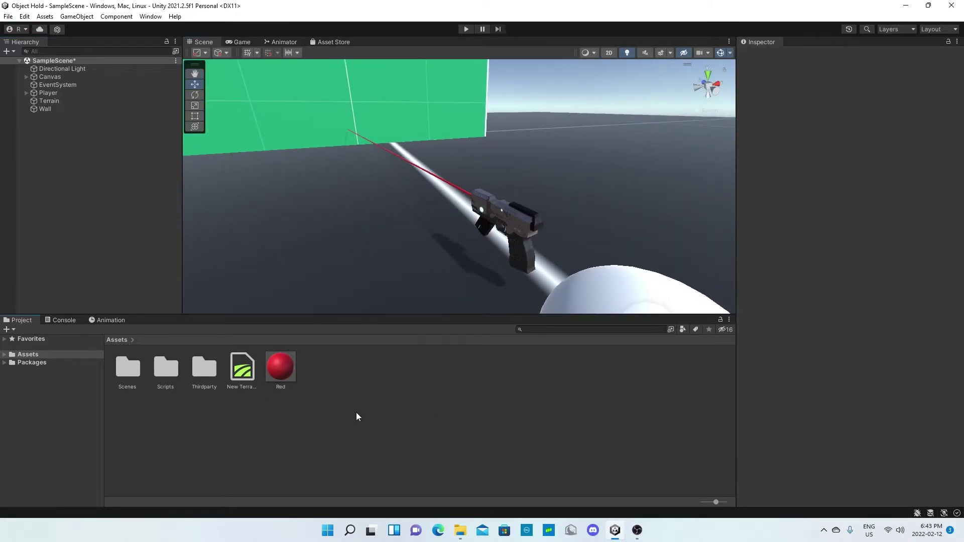
click(7, 330)
click(56, 59)
Step: Name the new script LaserScript and open it in Visual Studio Code
text(LaserS)
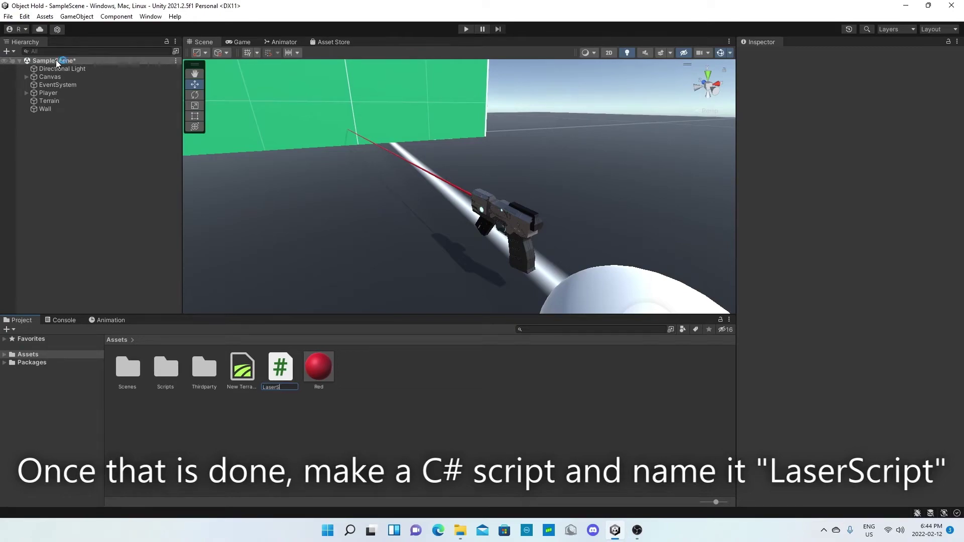
text(pt)
key(Return)
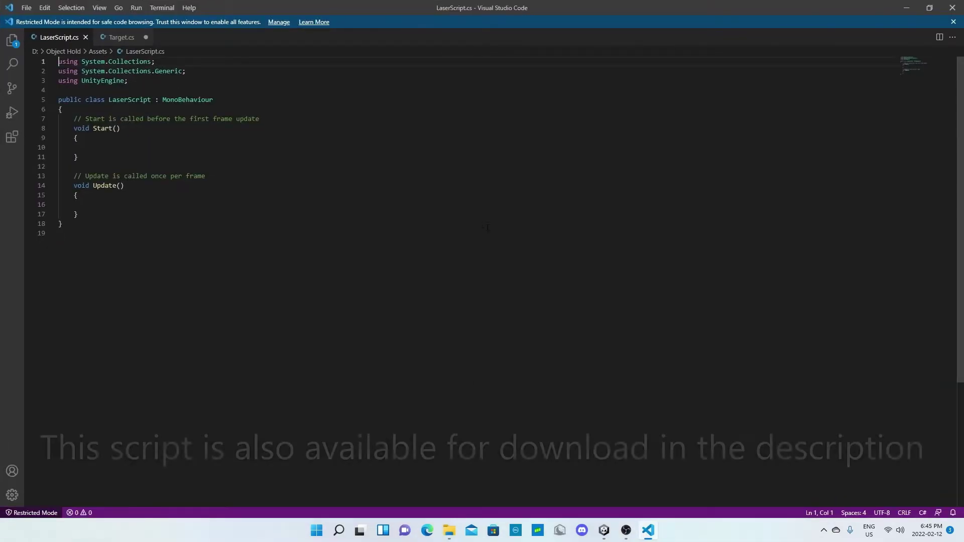
click(162, 109)
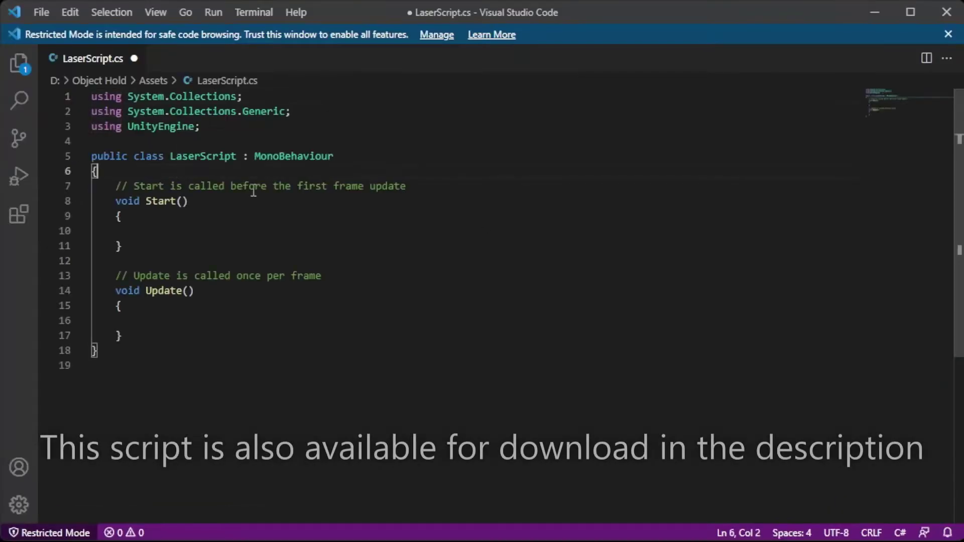
Step: Add a public GameObject Laser field and mouse down/up checks calling Shoot and StopShooting
key(Return)
key(Return)
text(public GameObject Laser)
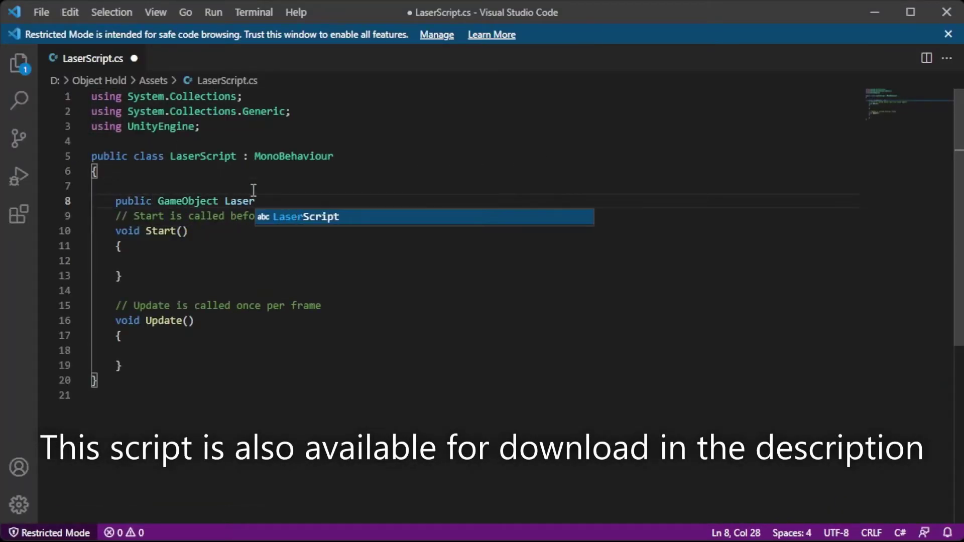
text(;)
key(Return)
key(Tab)
key(Tab)
text(if(Input.GetMouse)
text(Shoot();)
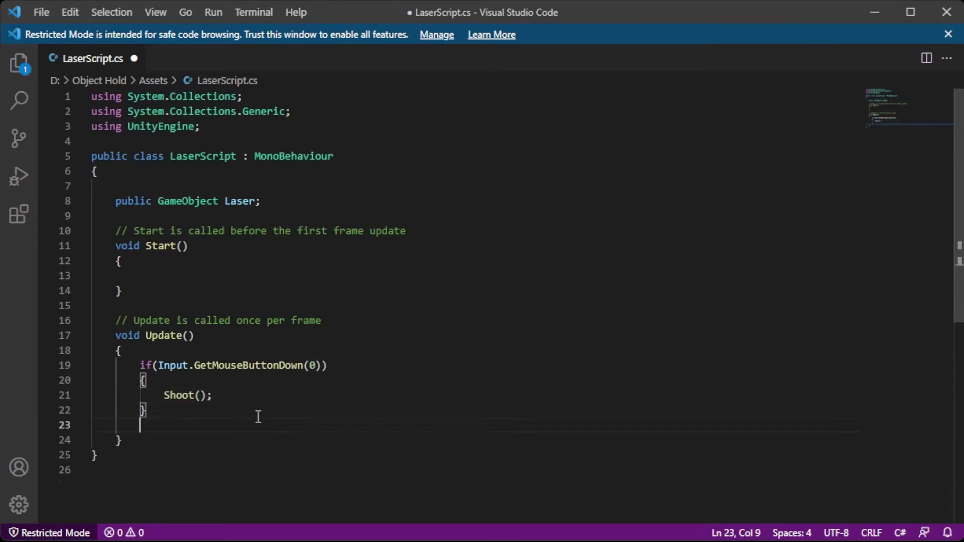
key(Return)
text(if(Input)
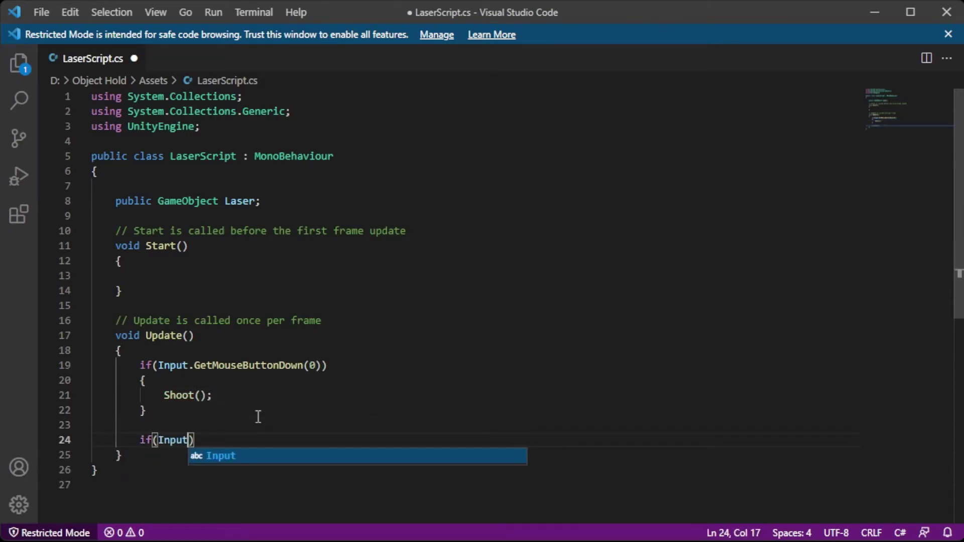
text(ButtonUp()
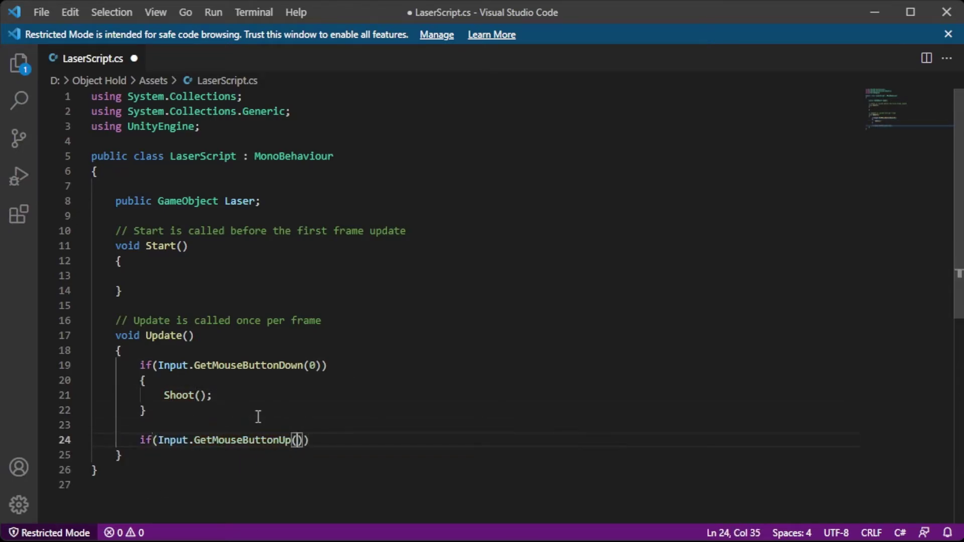
text(StopShooting();)
Step: Write Shoot() and StopShooting() methods using Laser.SetActive(true) and Laser.SetActive(false)
scroll(176, 260, down, 5)
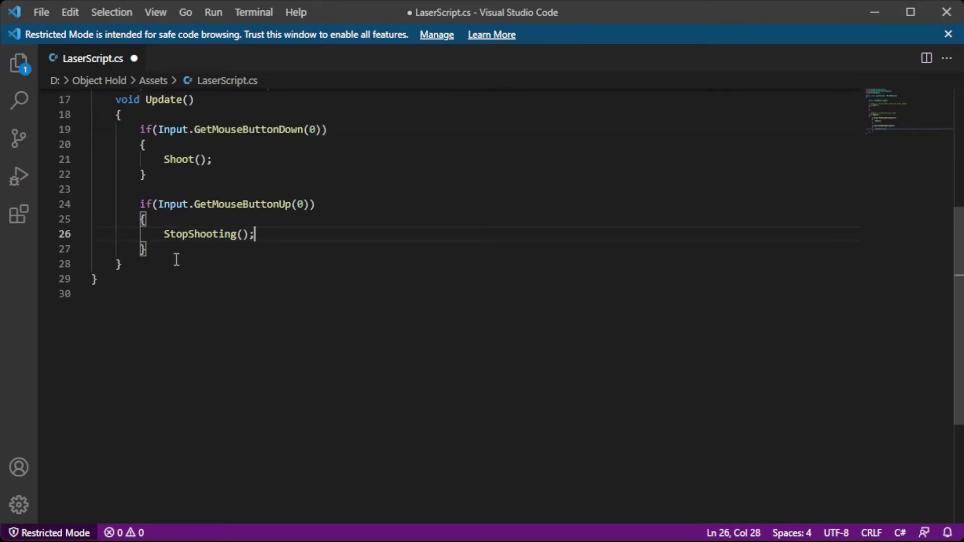
text(void Shoot()
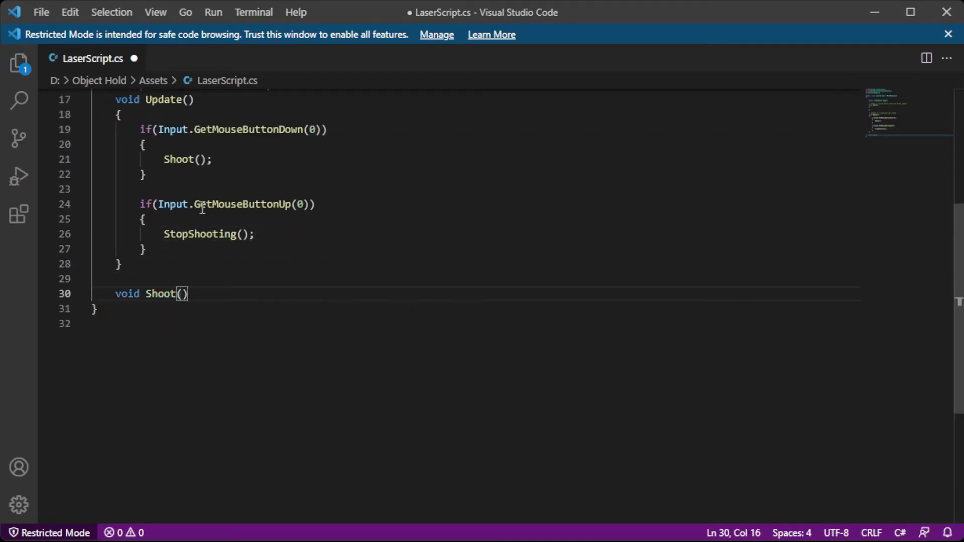
text({})
key(Return)
text(Laser.SetActive(true)
key(Return)
key(Return)
text(void StopShoo)
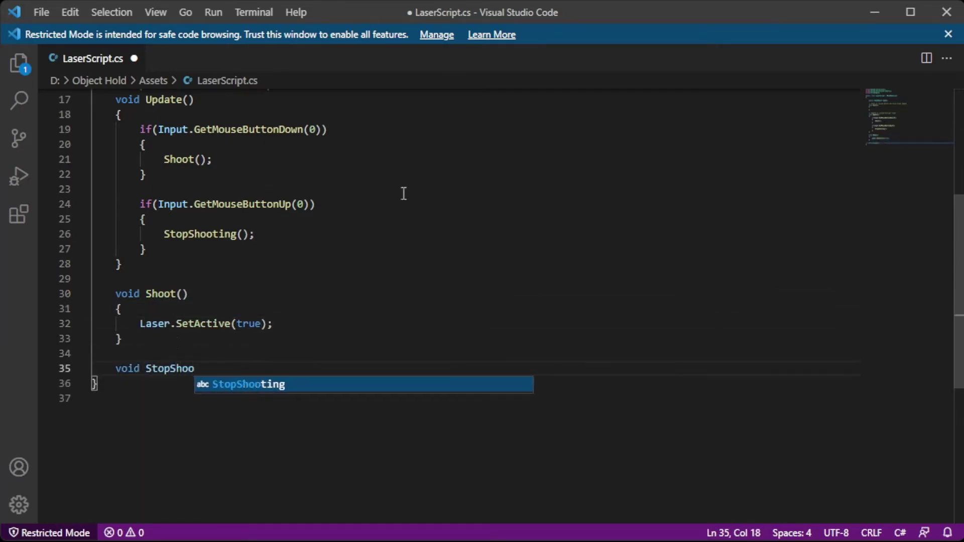
key(Tab)
text(()
text(Laser.SetA)
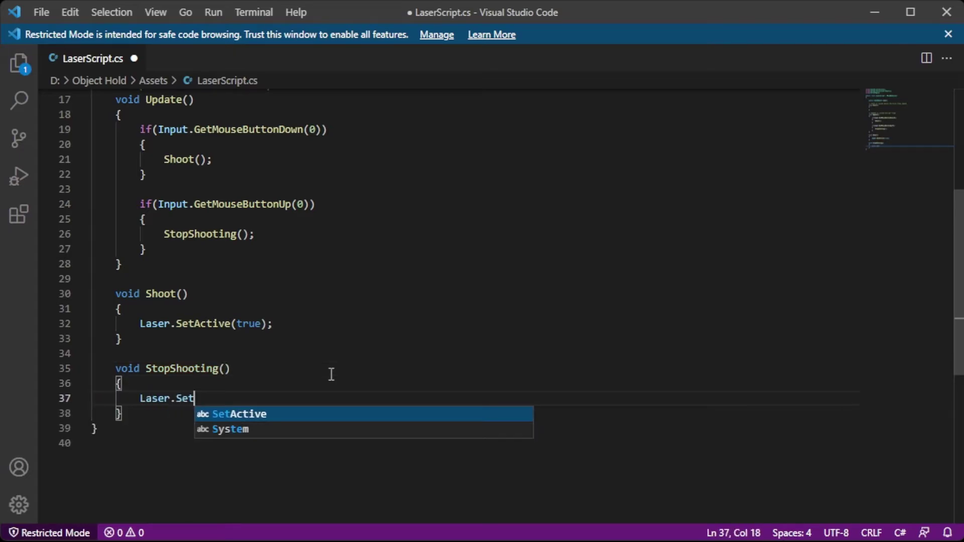
text((false)
scroll(379, 442, up, 2)
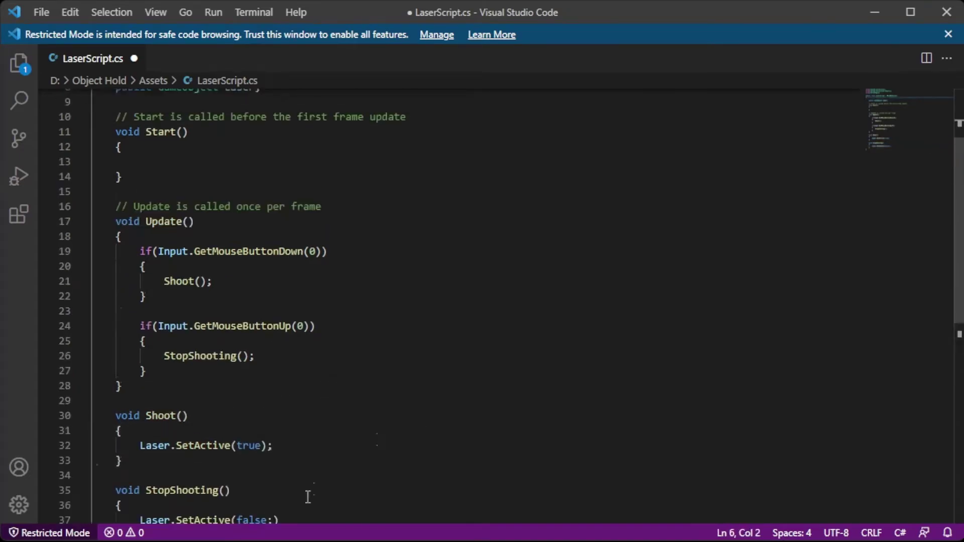
scroll(286, 422, down, 1)
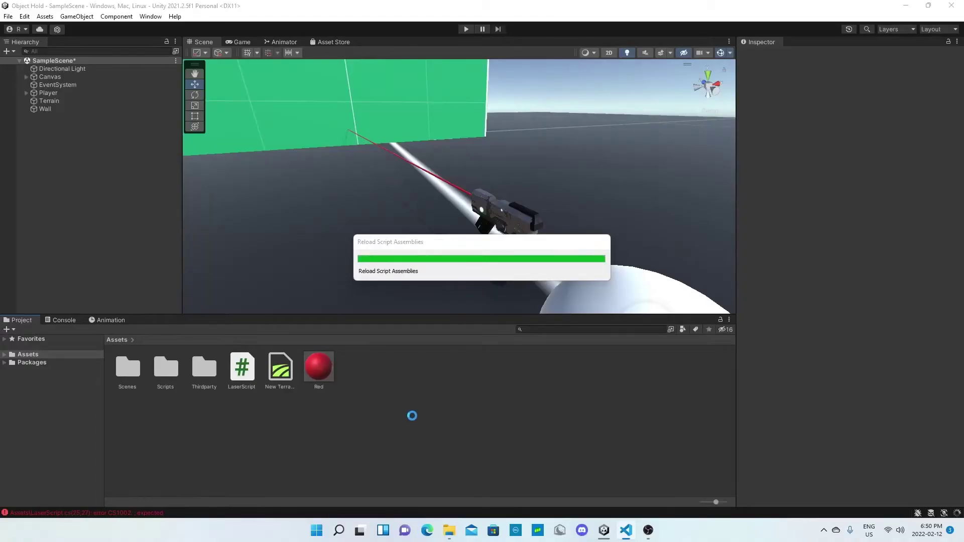
Step: Select the Laser and switch off its Capsule Collider in the Inspector
click(459, 188)
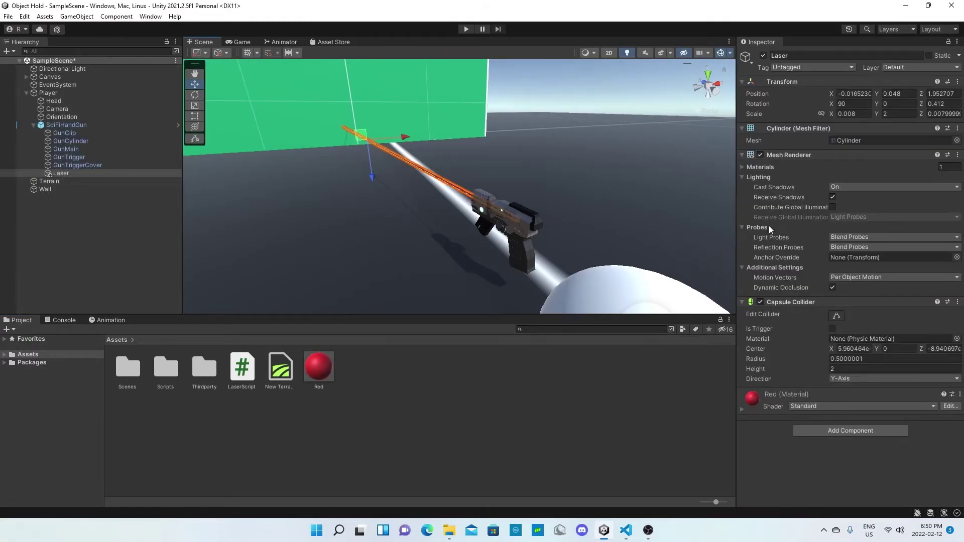
click(761, 155)
click(761, 154)
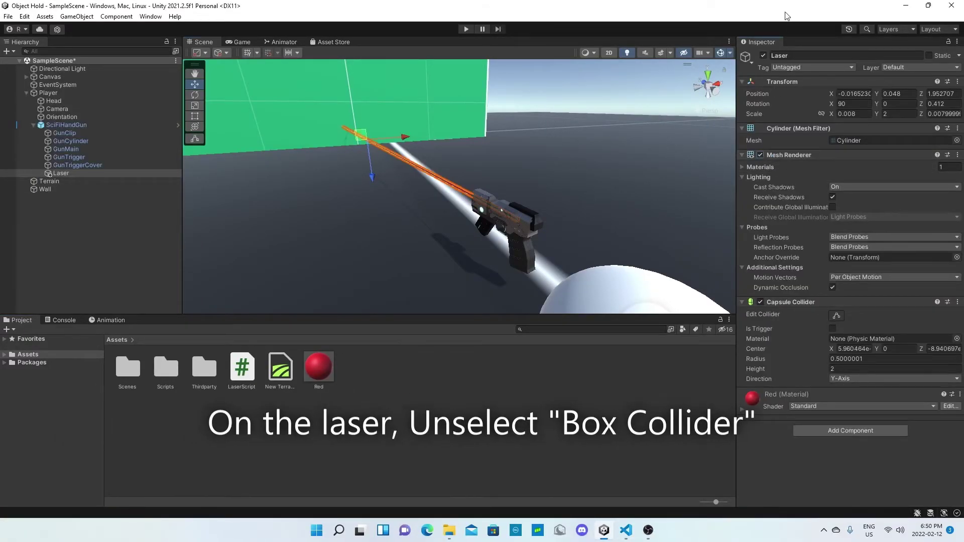
click(761, 302)
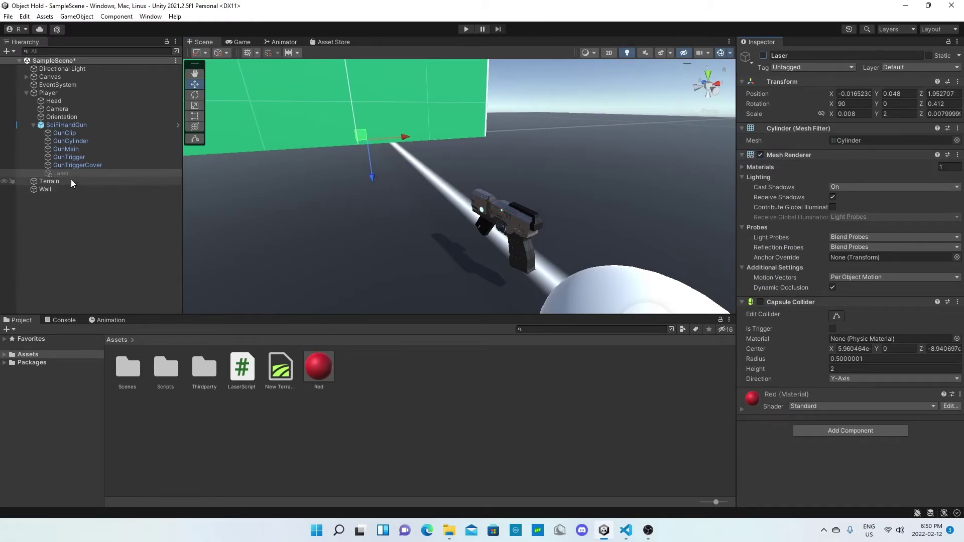
click(56, 93)
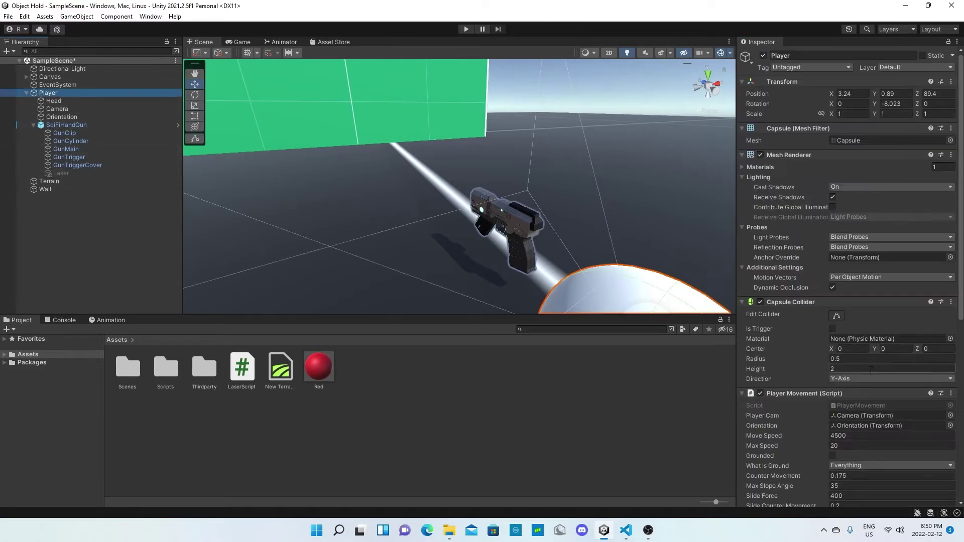
Step: Add a Laser Script component to the Player and start Play mode
scroll(871, 370, down, 10)
click(838, 497)
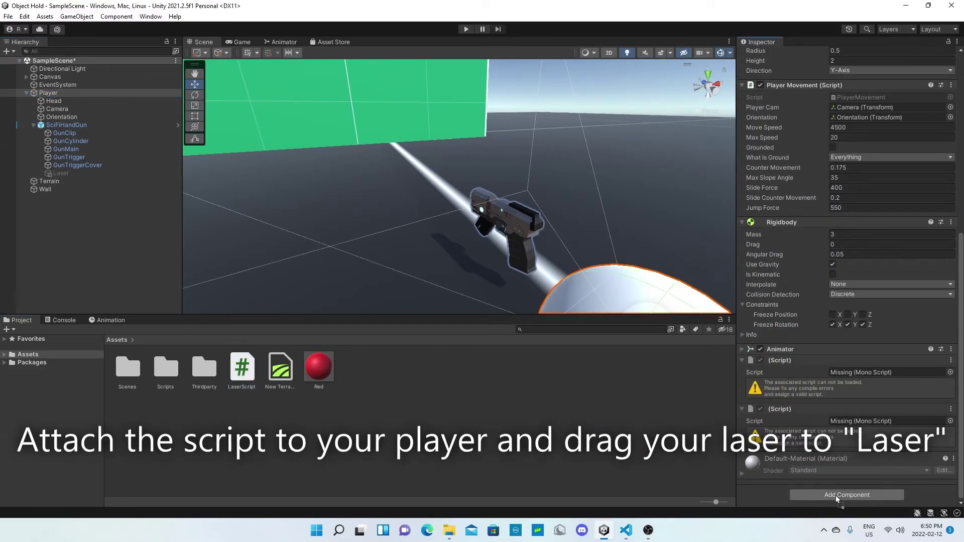
scroll(831, 483, down, 2)
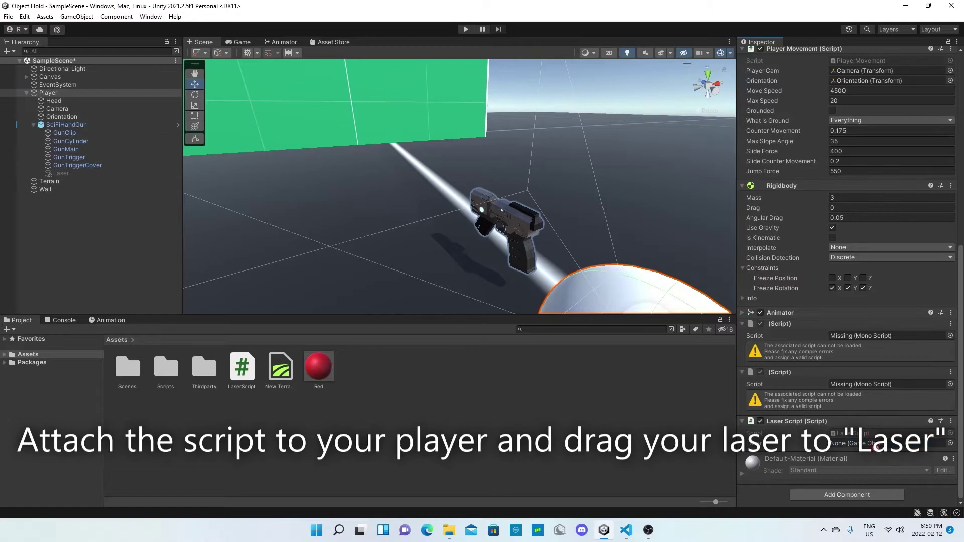
click(527, 406)
alt+drag(506, 302, 477, 191)
click(466, 29)
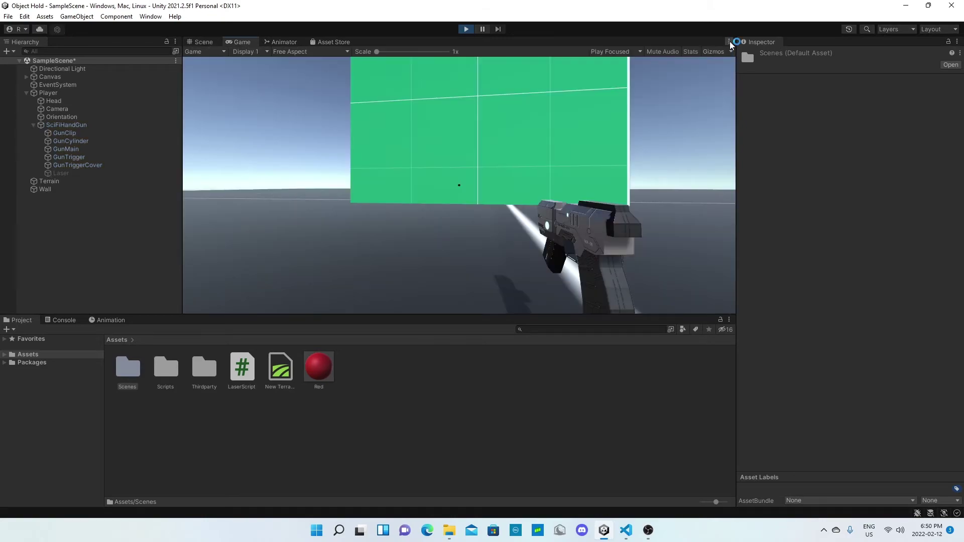
Step: Maximize the Game view, stop Play, parent SciFiHandGun under the Camera, then play again
click(729, 42)
click(760, 79)
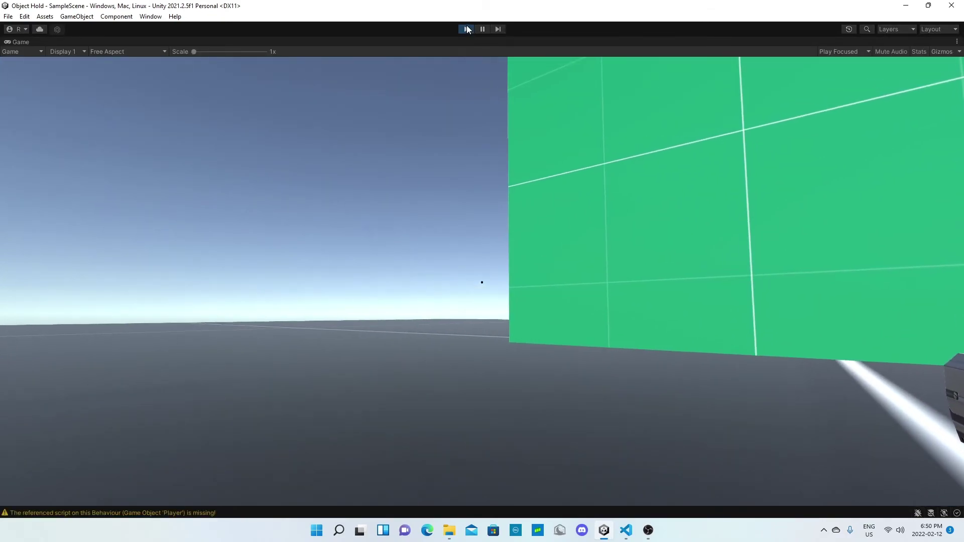
click(468, 28)
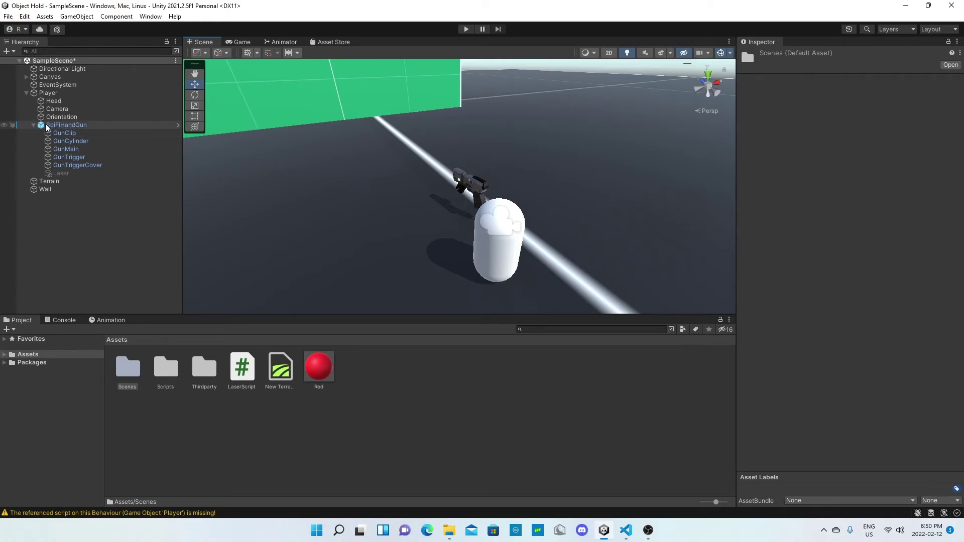
drag(55, 112, 55, 109)
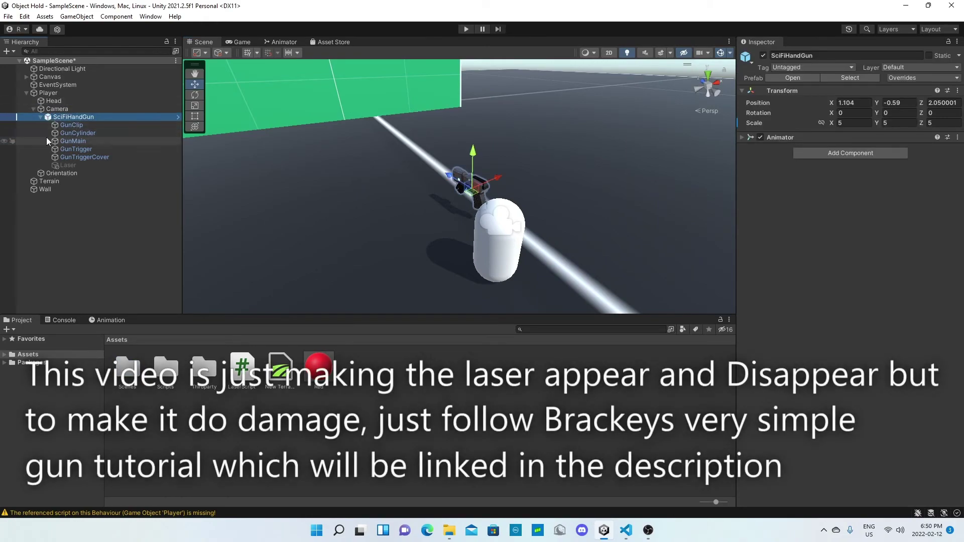
click(465, 28)
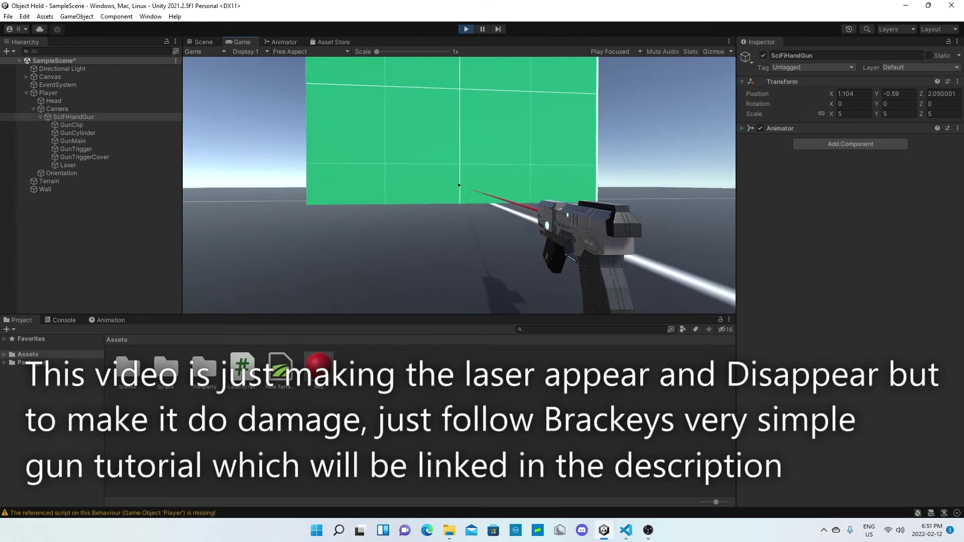
Step: Fire the laser repeatedly at the green wall and terrain, then stop Play mode
click(460, 185)
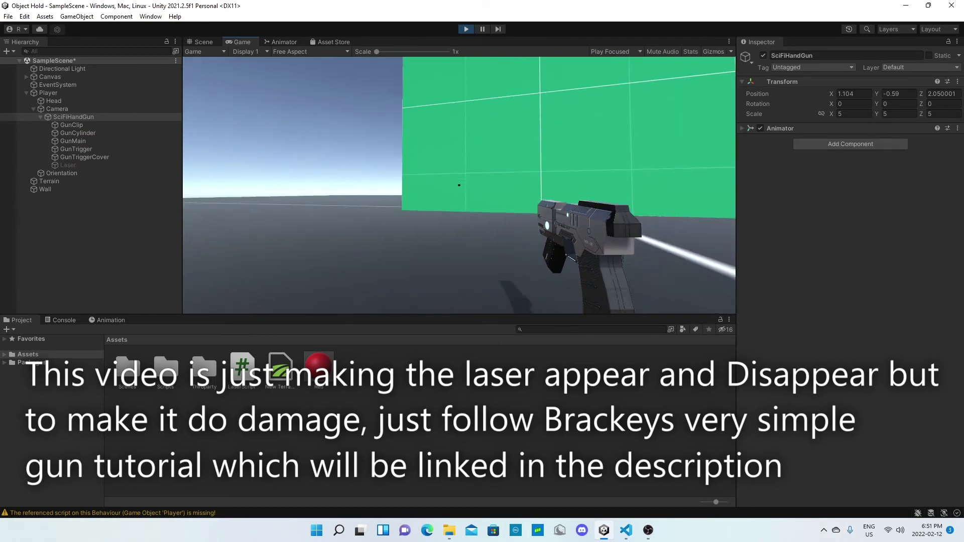
click(460, 185)
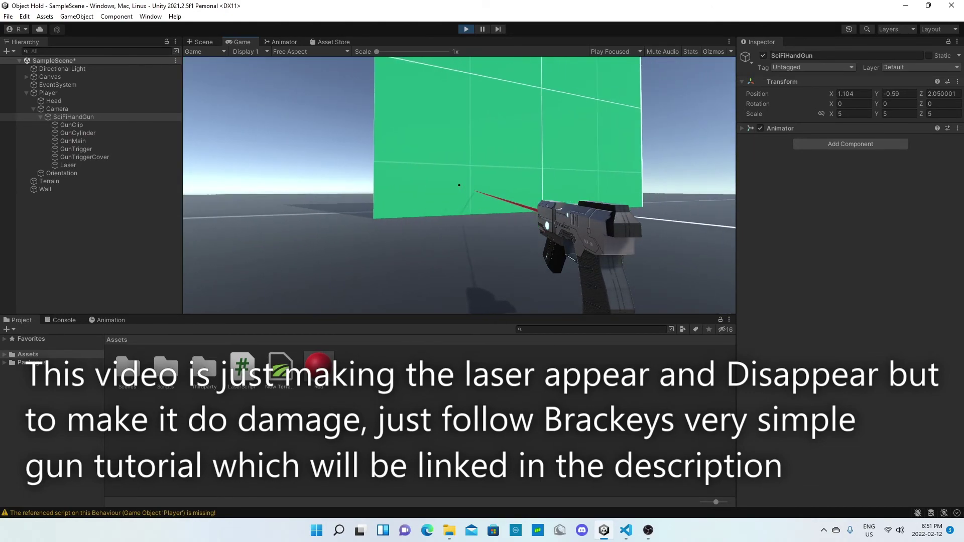
click(459, 186)
click(459, 186)
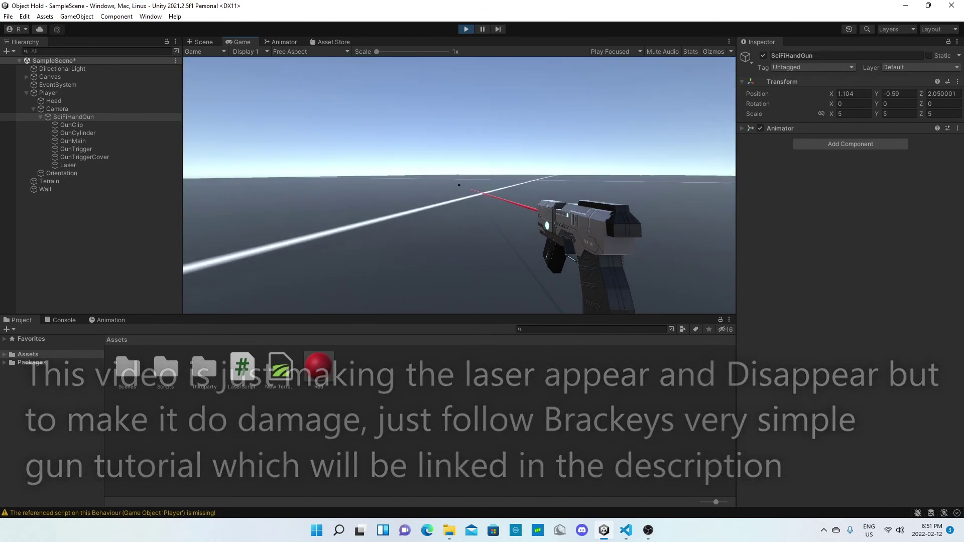
click(459, 185)
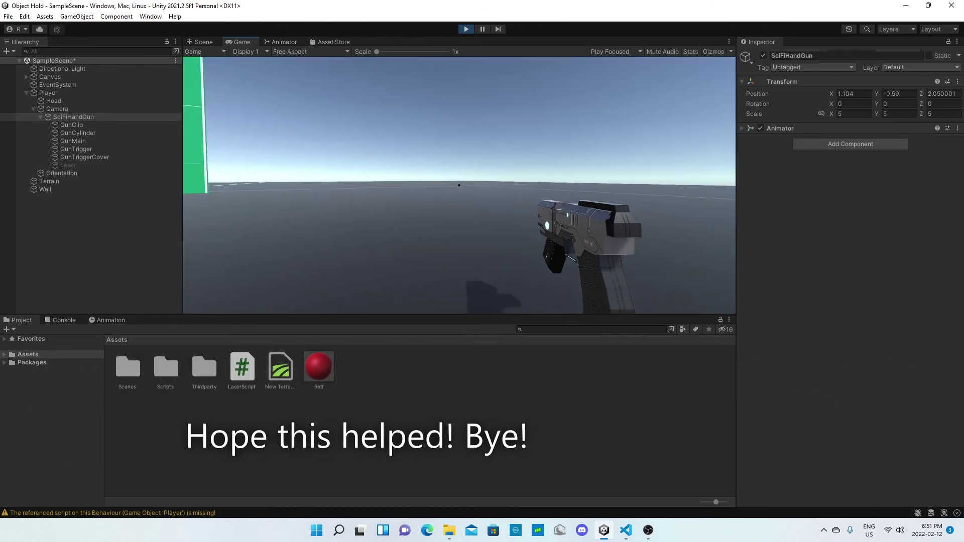
click(459, 186)
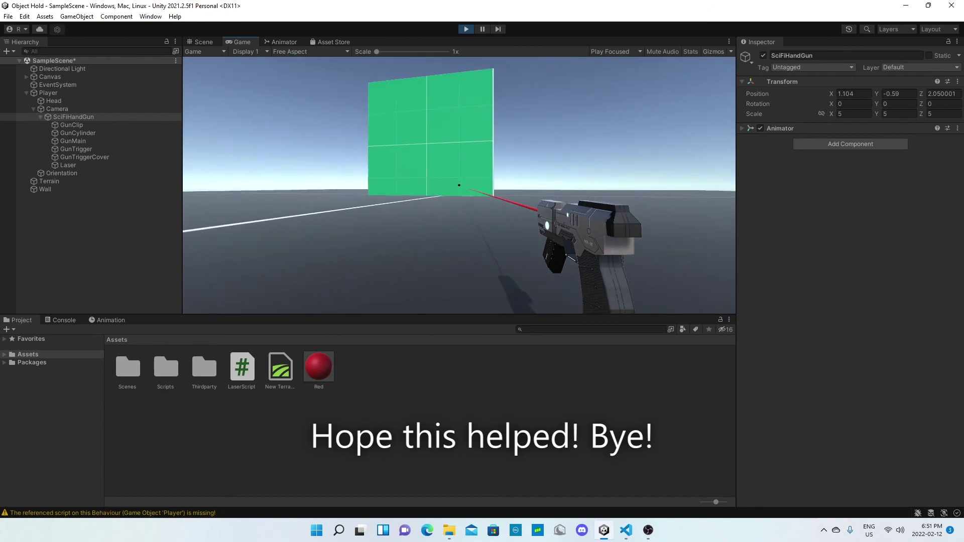
click(466, 28)
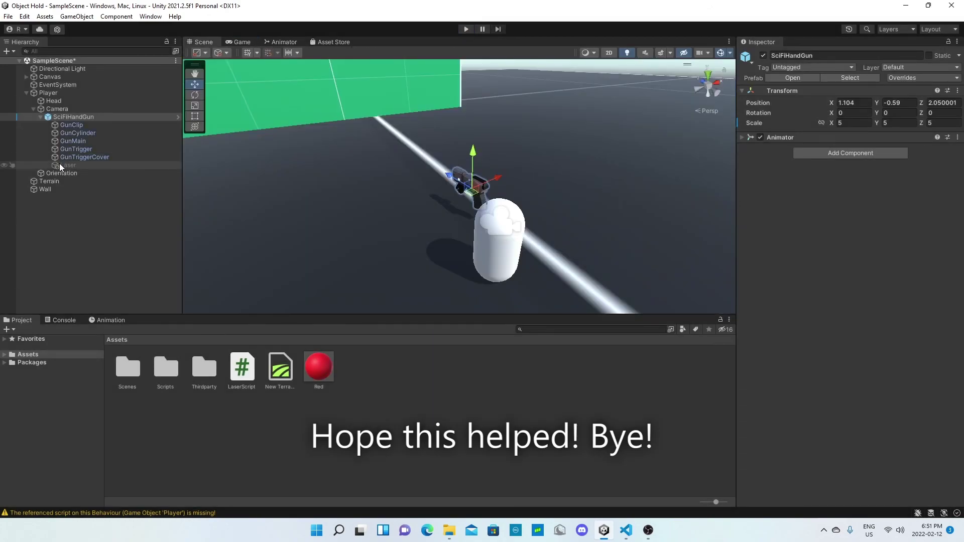